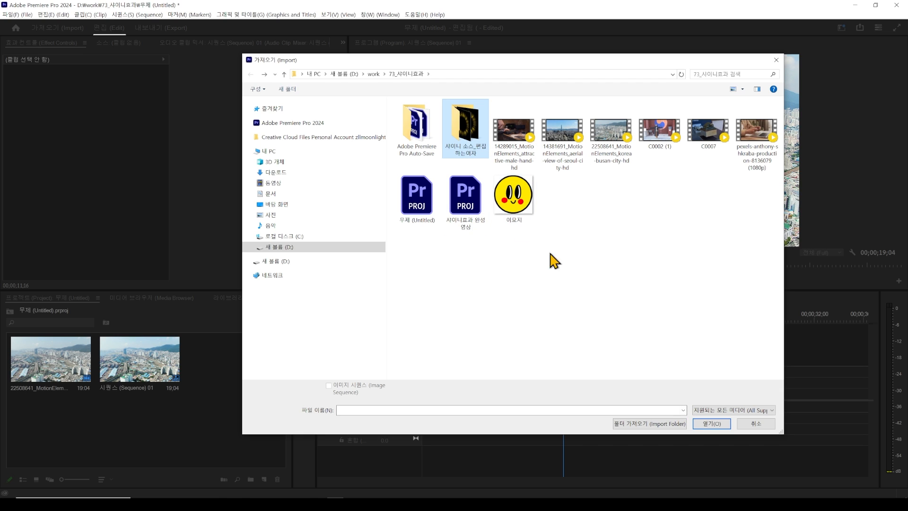
Step: Import the folder 샤이니 소스_편집하는여자 and place its 03_rotation.mp4 clip on track V2 above the city footage
click(666, 425)
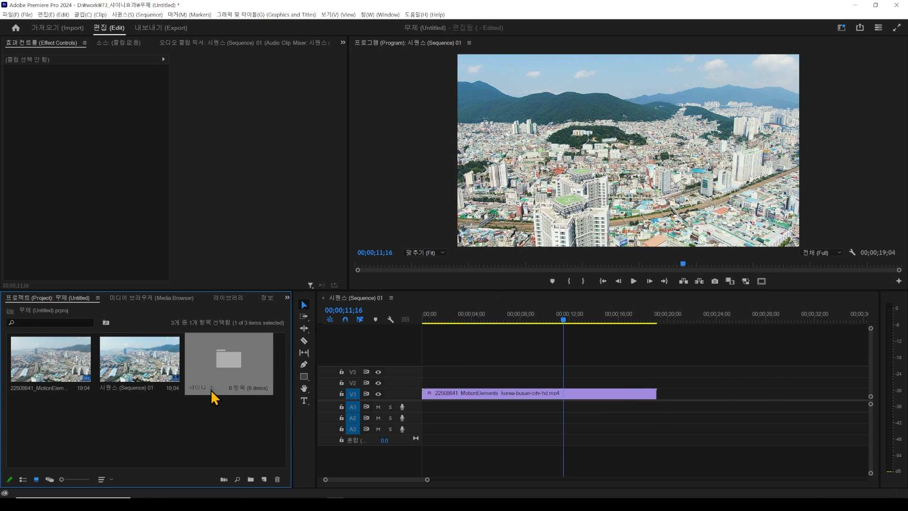
double_click(243, 377)
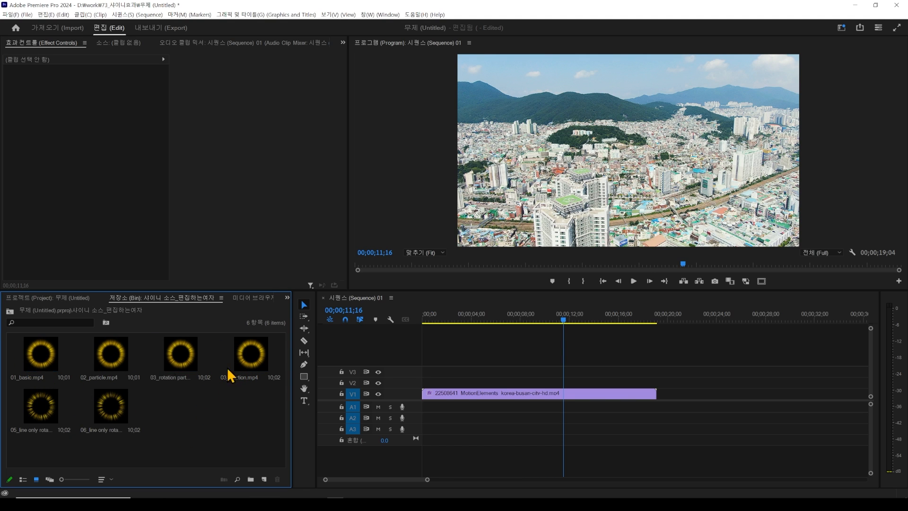
drag(251, 367, 550, 387)
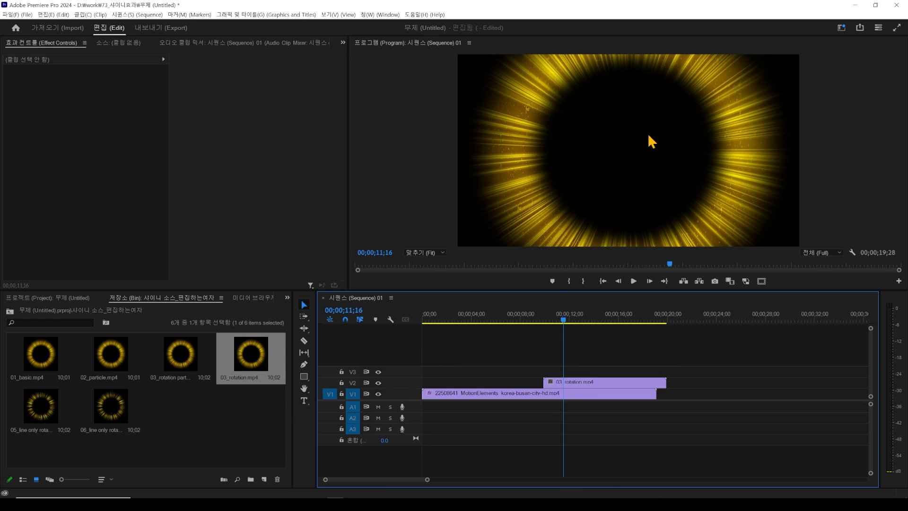
Step: Set the blend mode of the 03_rotation.mp4 clip on V2 to Screen (화면)
click(569, 384)
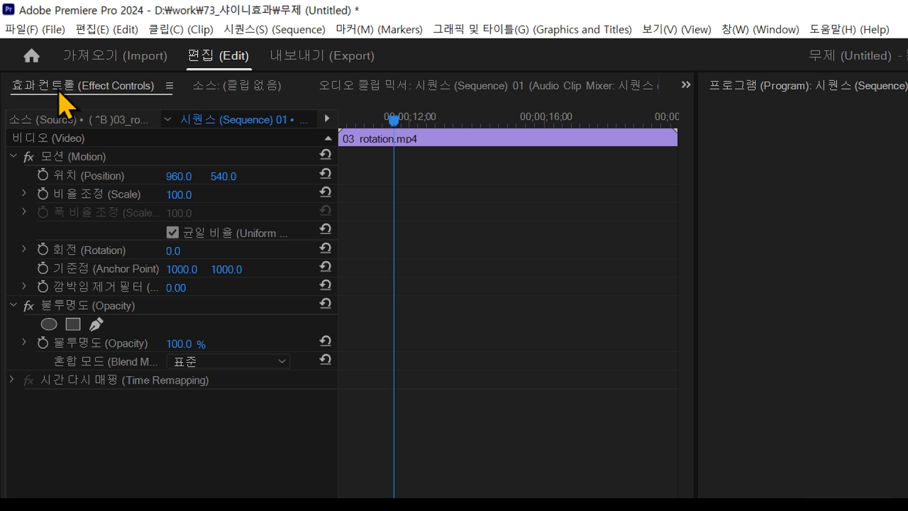
click(60, 94)
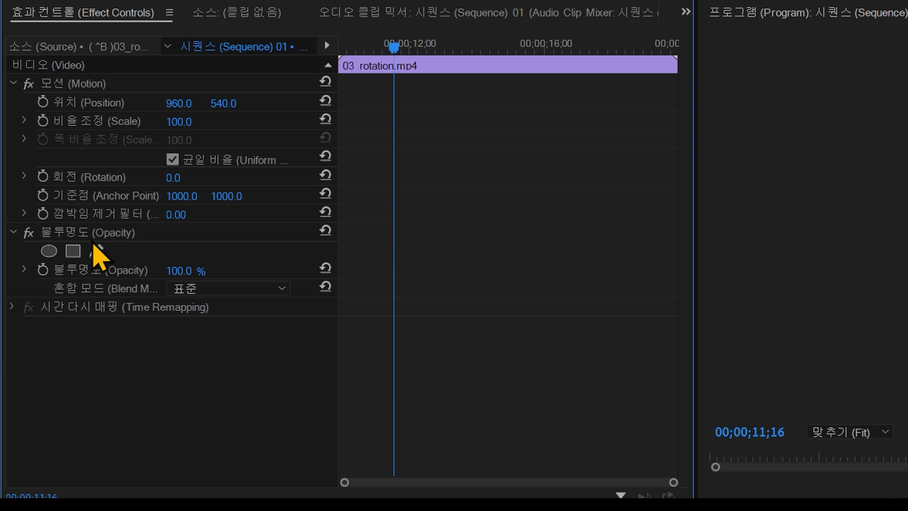
click(59, 232)
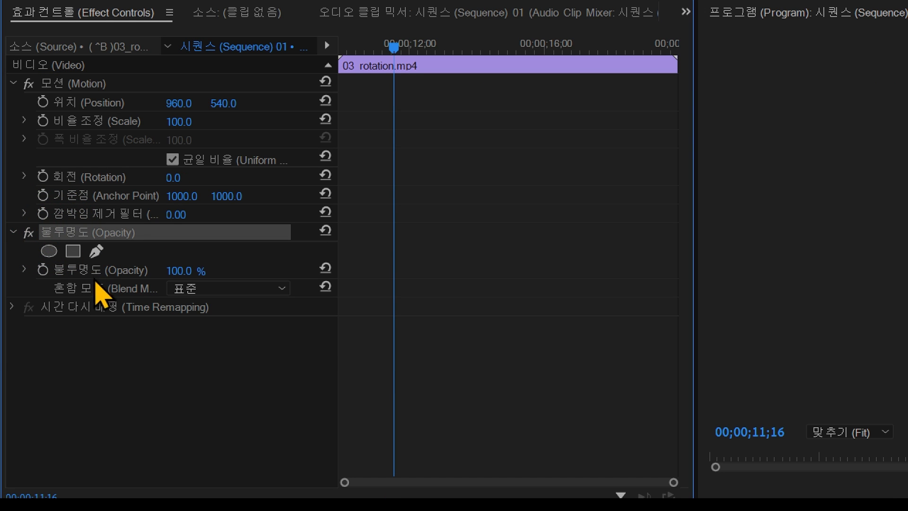
click(129, 289)
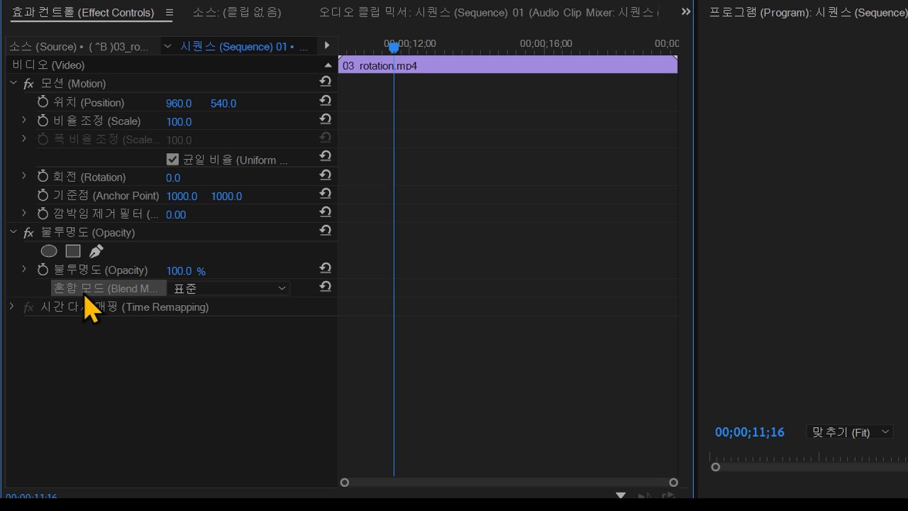
click(223, 290)
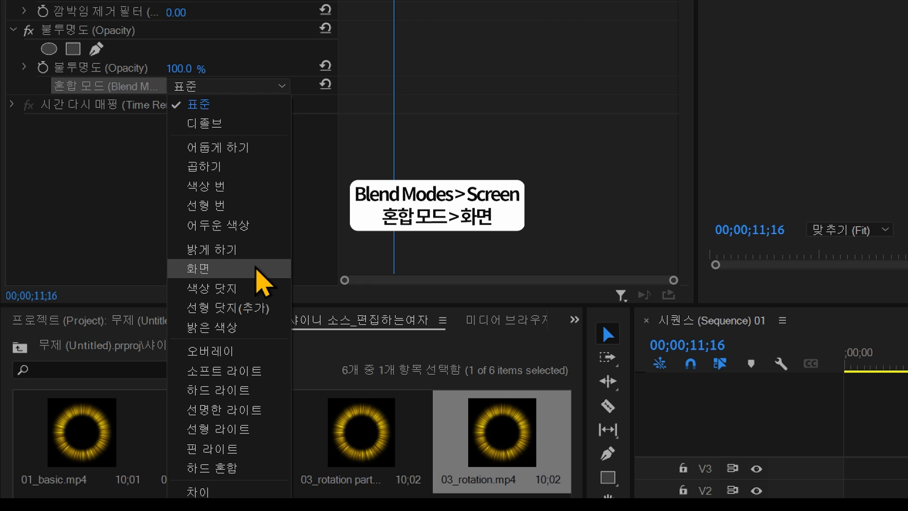
click(256, 269)
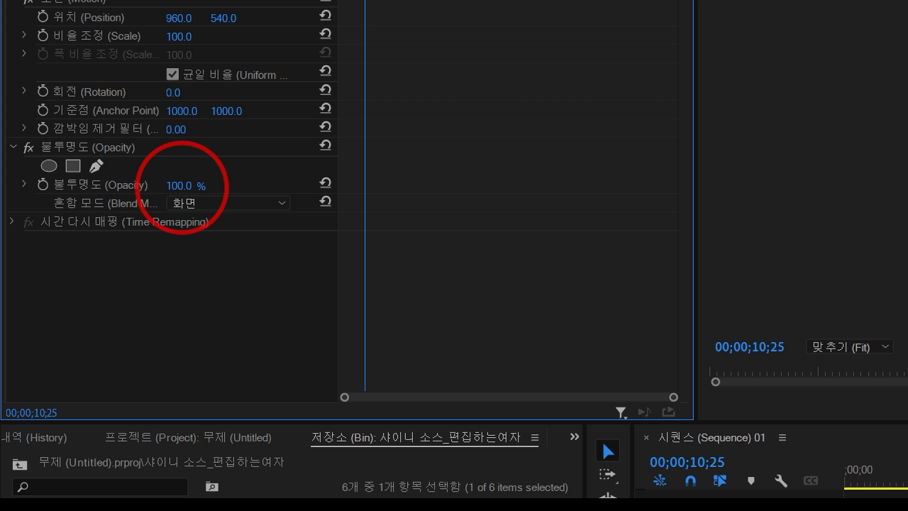
drag(90, 172, 78, 172)
drag(183, 187, 191, 188)
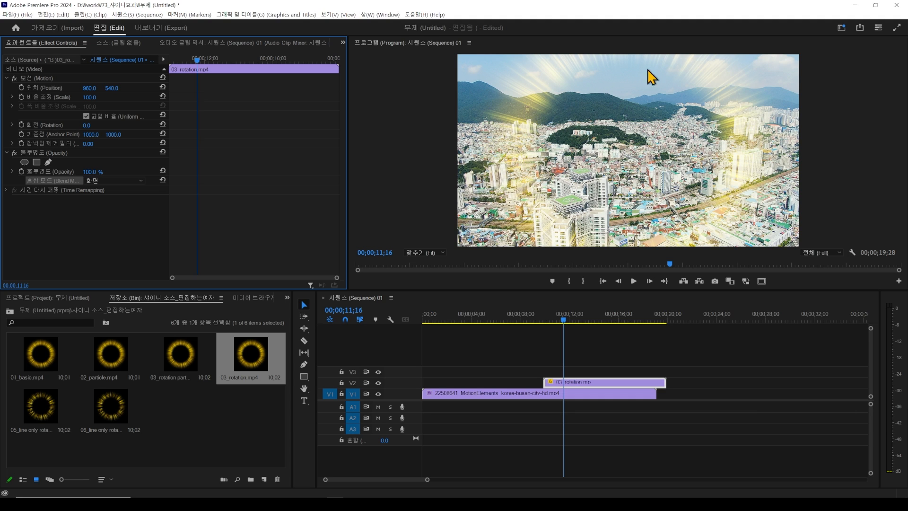
Step: Scale the light ring down to about 42 and move it over the small wooded hill, position about 690.7, 442.7
double_click(518, 157)
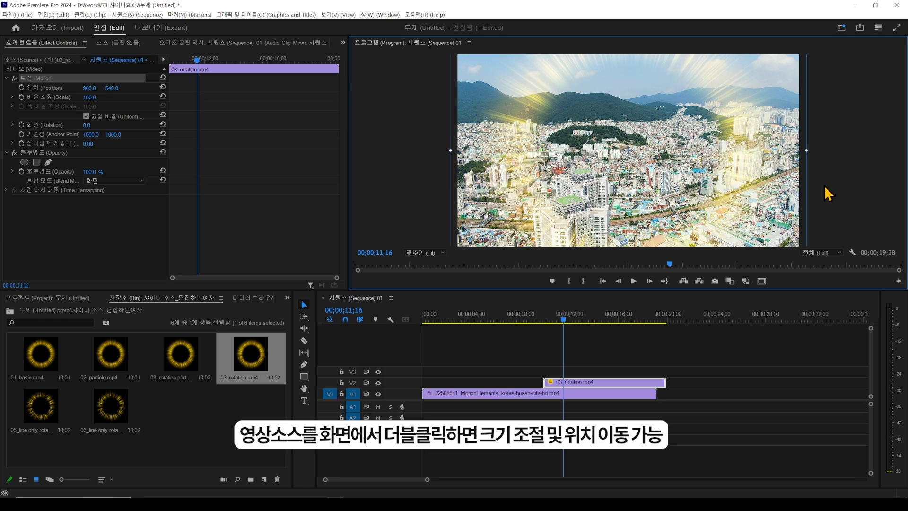
drag(451, 150, 553, 150)
drag(641, 175, 596, 154)
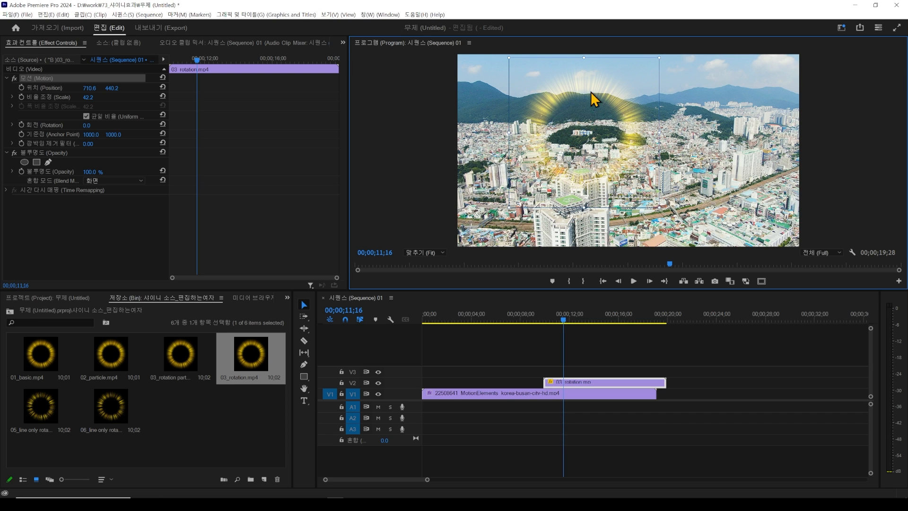
mouse_move(597, 152)
mouse_down()
mouse_move(634, 141)
mouse_move(595, 153)
mouse_up()
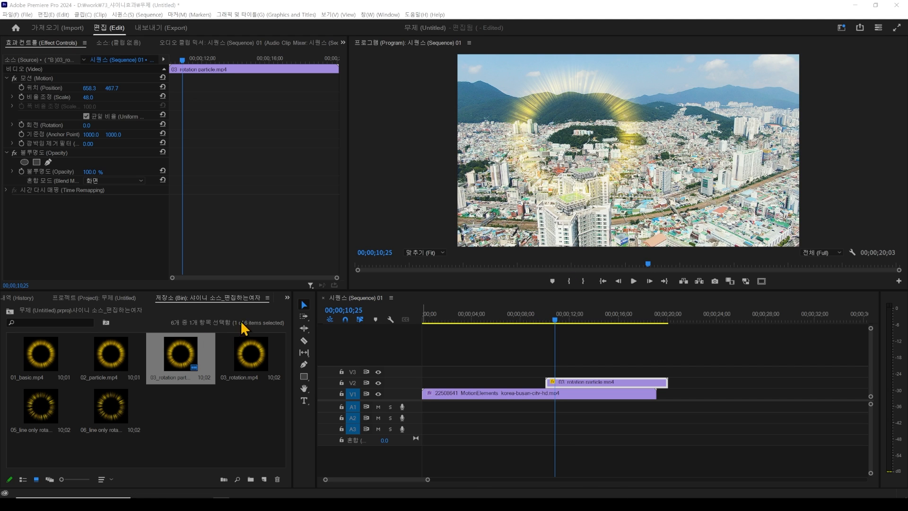
Step: Search the effects for "pro" and apply ProcAmp to the 03_rotation particle.mp4 clip on V2
click(287, 298)
click(321, 338)
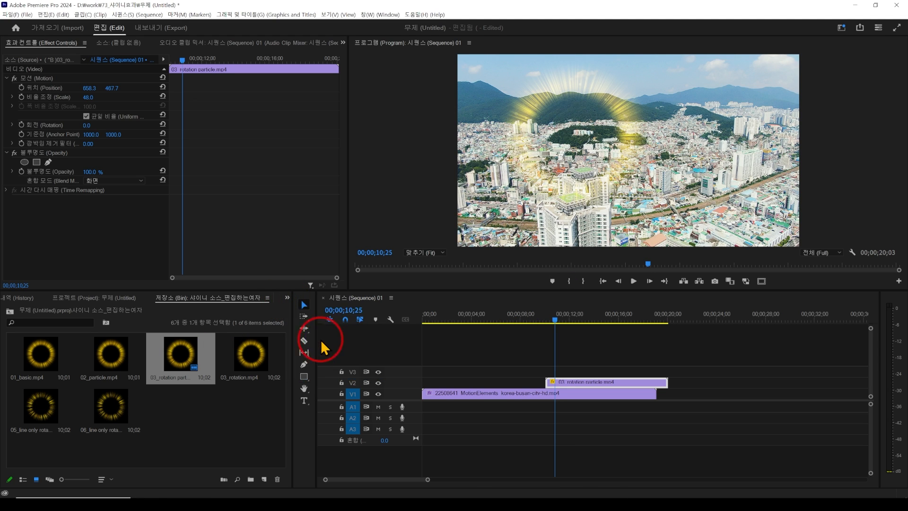
click(52, 308)
text(pro)
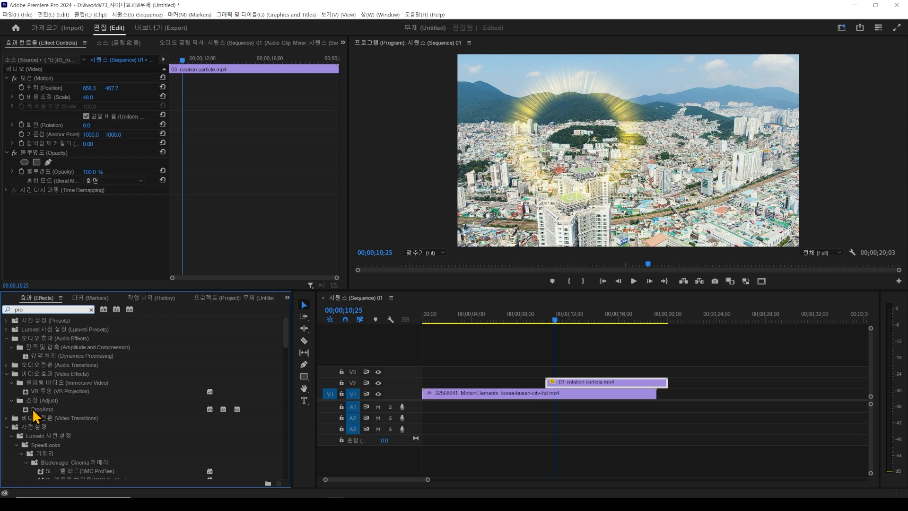
drag(71, 364, 579, 382)
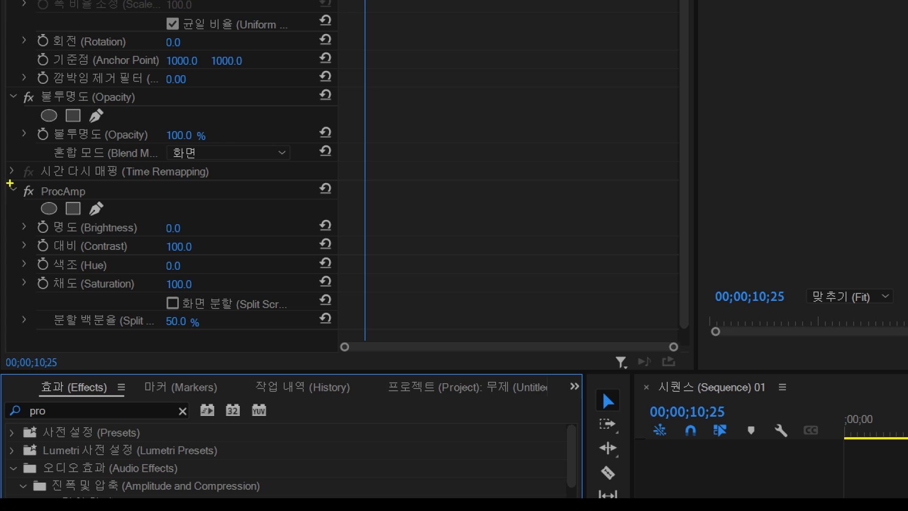
Step: Recolour the light ring purple by setting the ProcAmp Hue to about 198°
drag(9, 184, 326, 343)
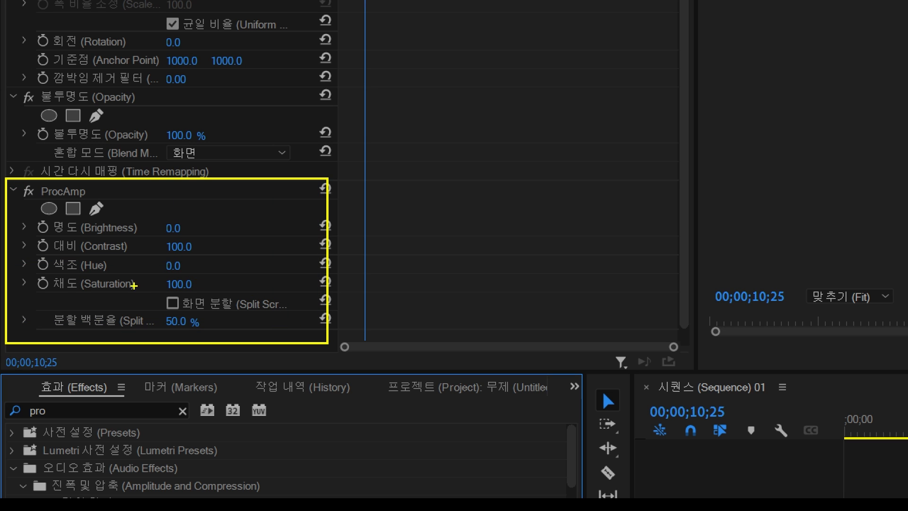
drag(30, 260, 197, 277)
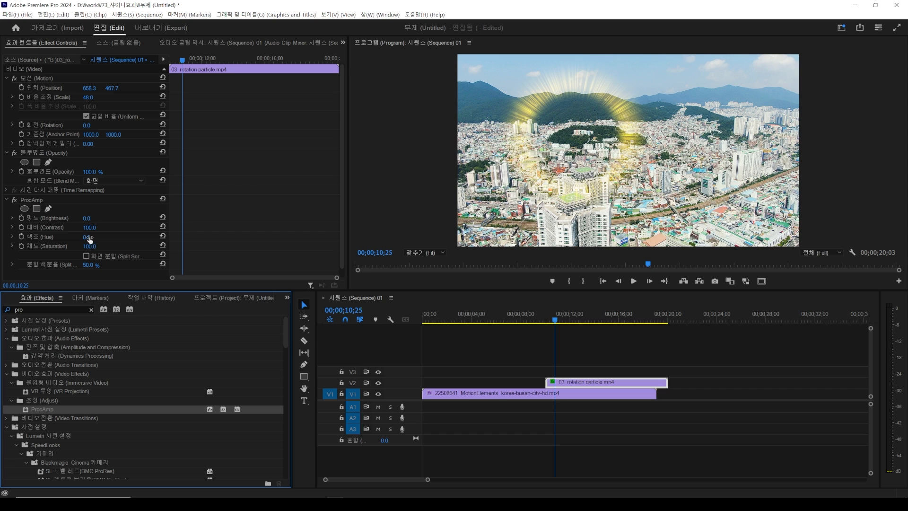
drag(90, 237, 105, 237)
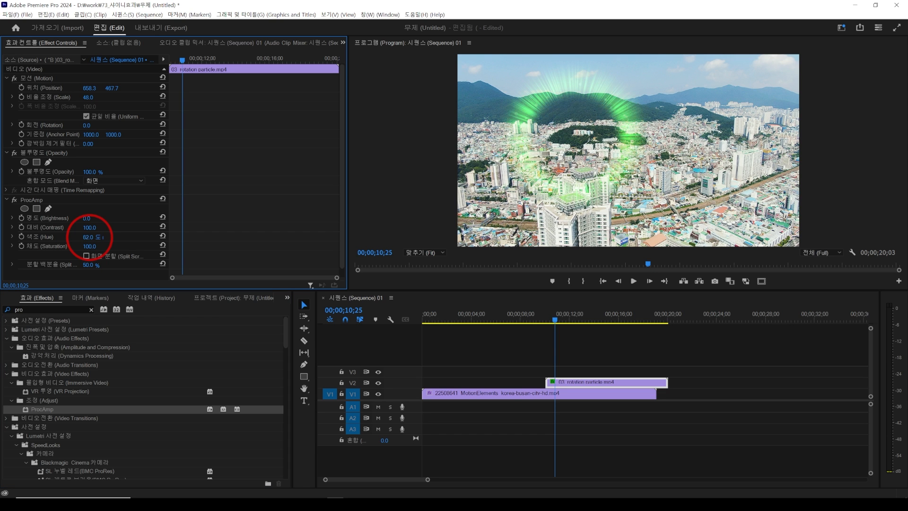
drag(90, 237, 130, 237)
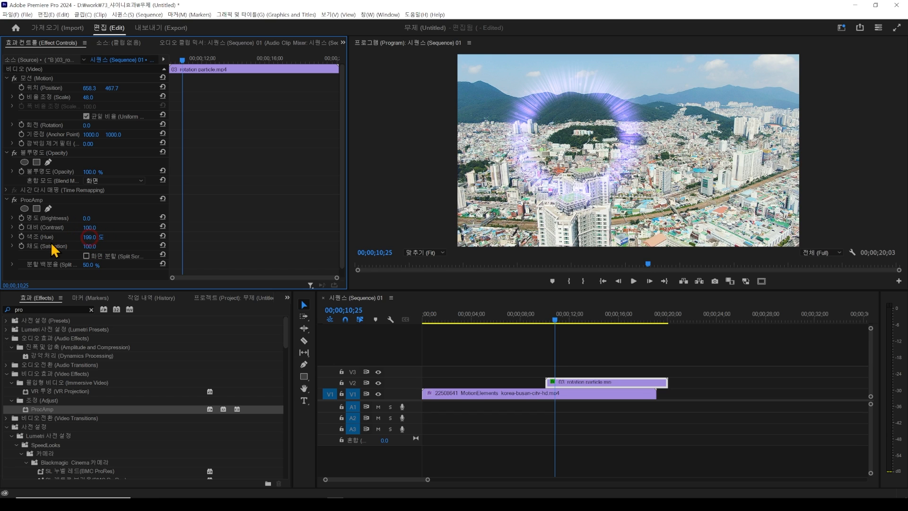
Step: Try a ProcAmp Contrast of about 26, undo it, and set Brightness to about -32
drag(90, 229, 55, 229)
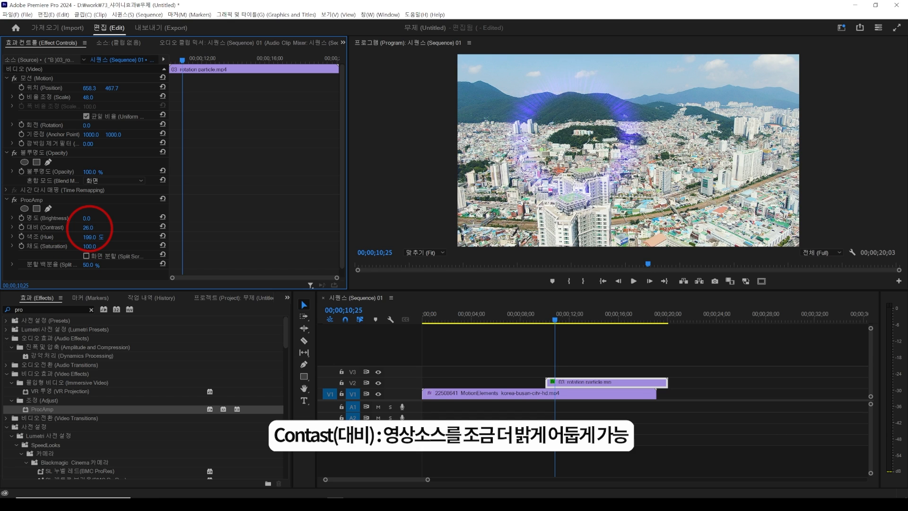
key(ctrl+z)
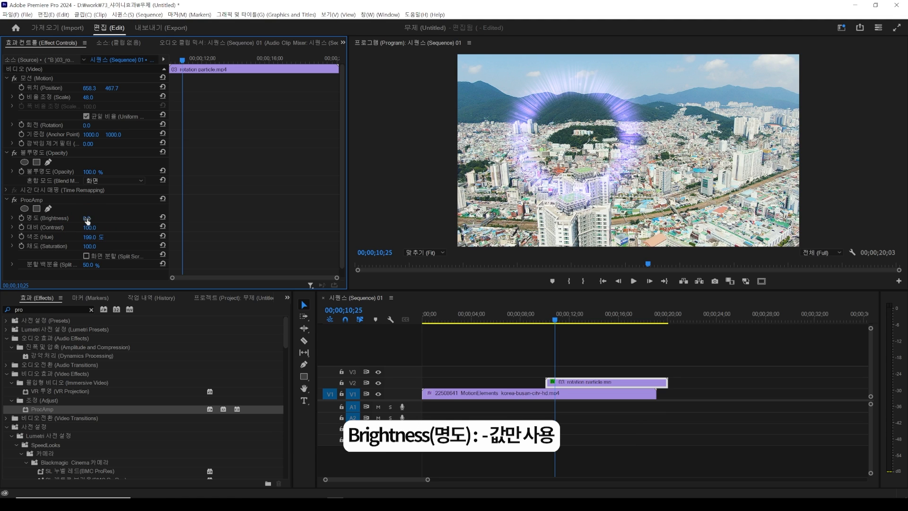
mouse_move(87, 220)
mouse_down()
mouse_move(116, 221)
mouse_move(73, 219)
mouse_up()
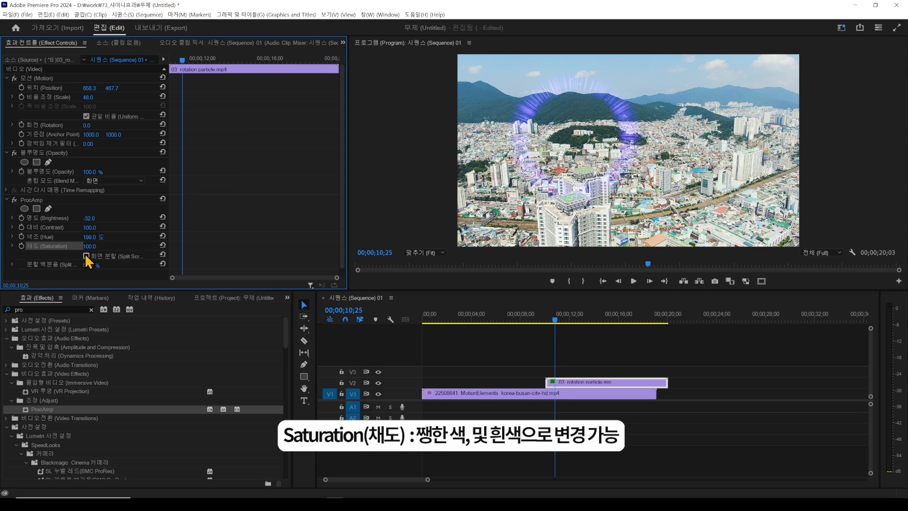
Step: Try raising the ProcAmp Saturation of the ring and undo the latest adjustments
drag(89, 247, 125, 247)
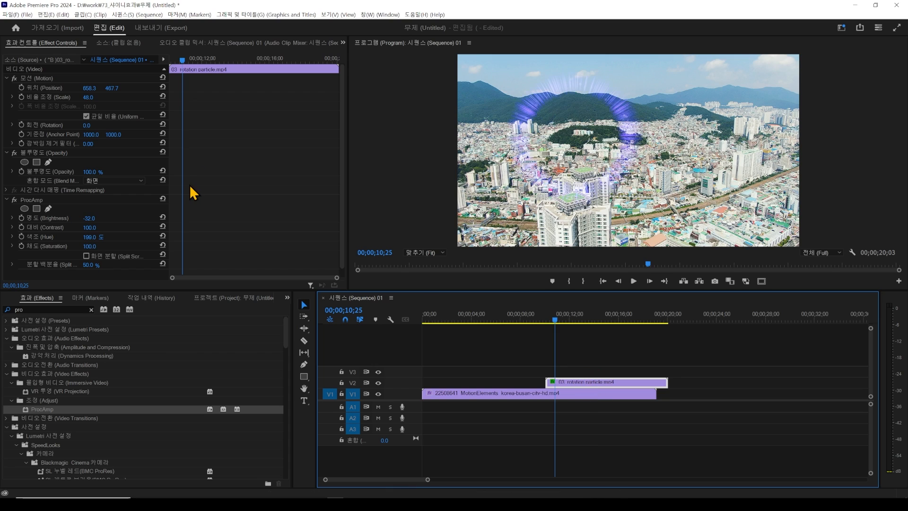
key(ctrl+z)
key(ctrl+z)
key(ctrl+z)
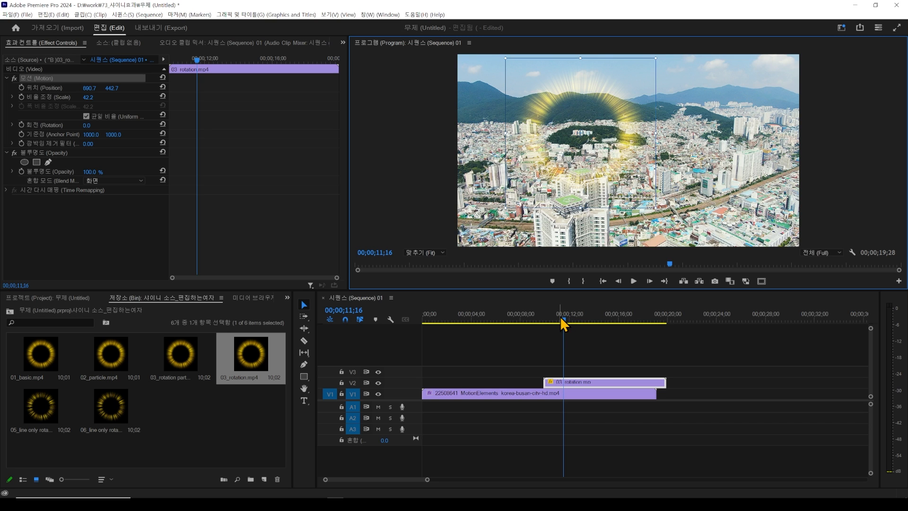
Step: Preview the 03_rotation.mp4 overlay and enable Position keyframing for it at the clip's start, 00;00;09;27
key(space)
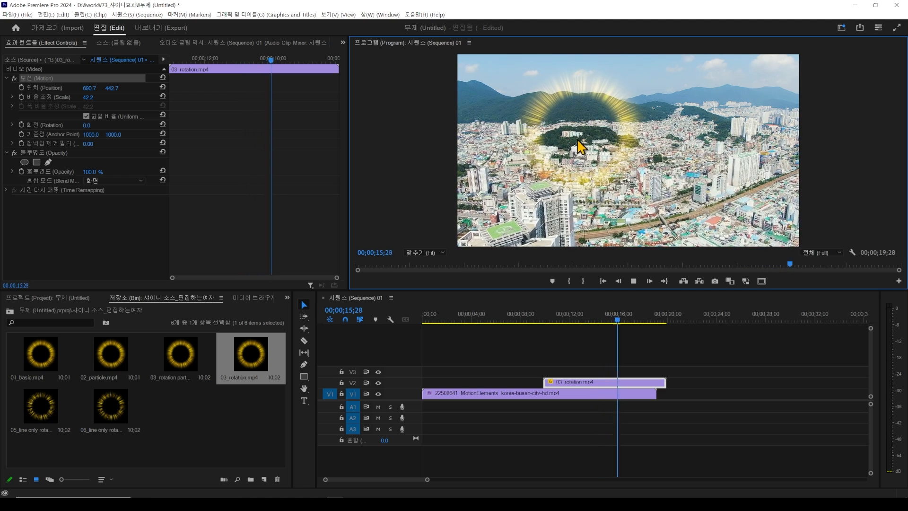
click(544, 315)
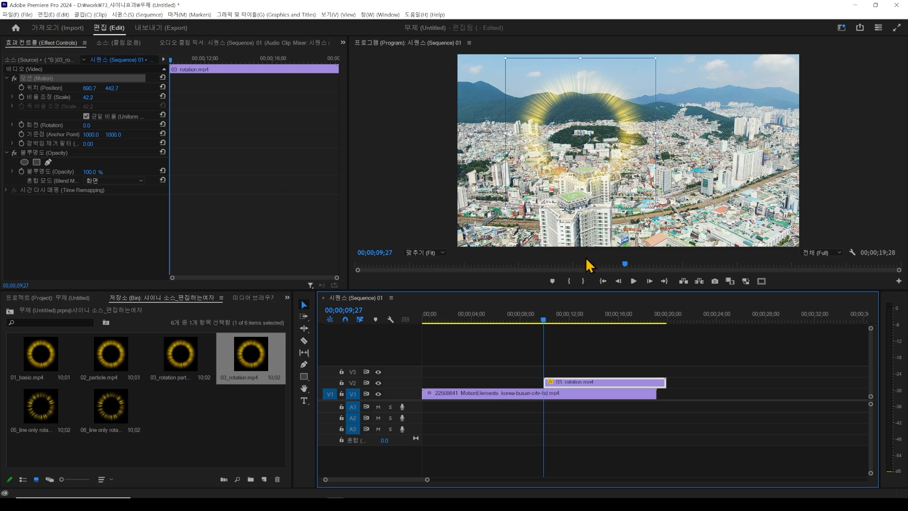
mouse_move(550, 314)
mouse_down()
mouse_move(558, 319)
mouse_move(548, 322)
mouse_up()
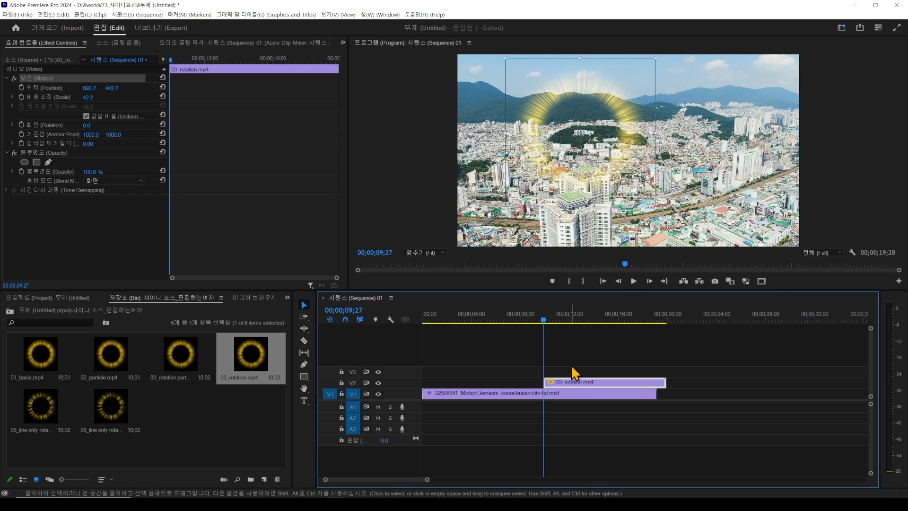
click(561, 382)
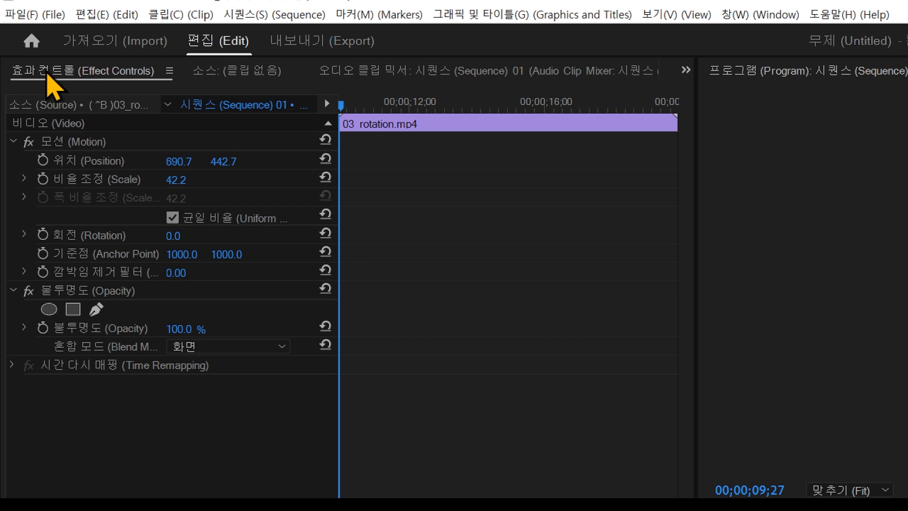
click(23, 142)
click(12, 141)
click(12, 141)
click(88, 161)
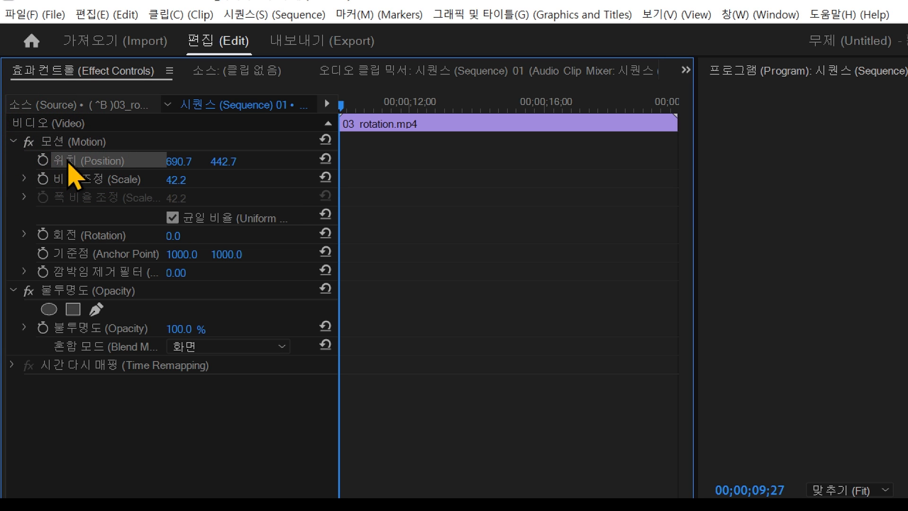
click(42, 159)
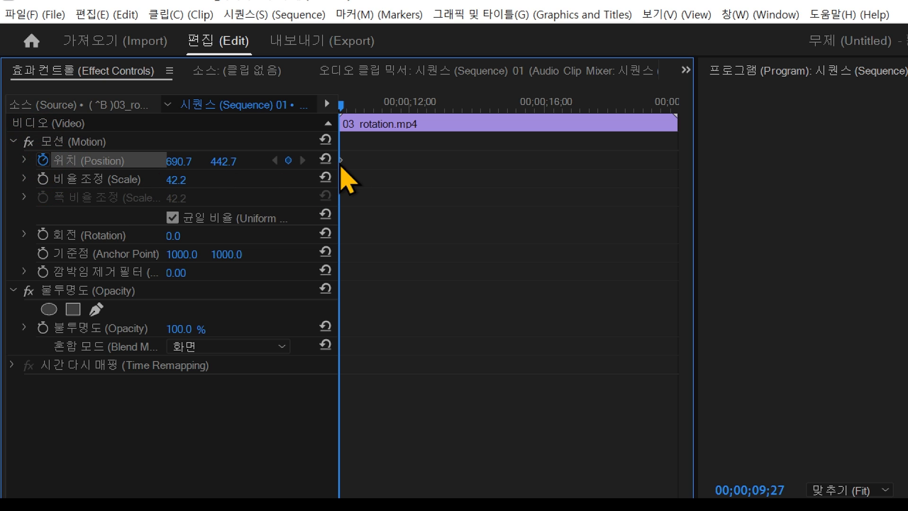
Step: At 00;00;13;24, move the light ring slightly to follow the hill, adding a Position keyframe of about 655.8, 447.7
drag(343, 105, 446, 119)
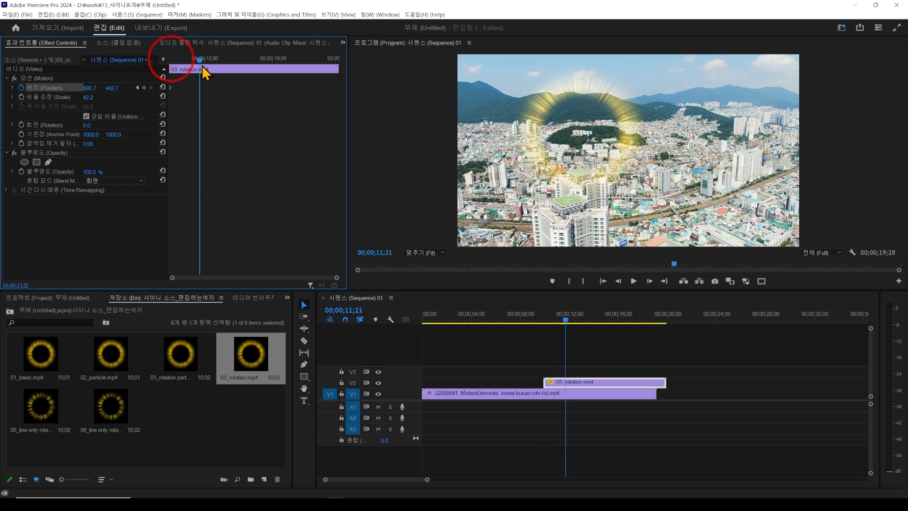
drag(223, 69, 235, 69)
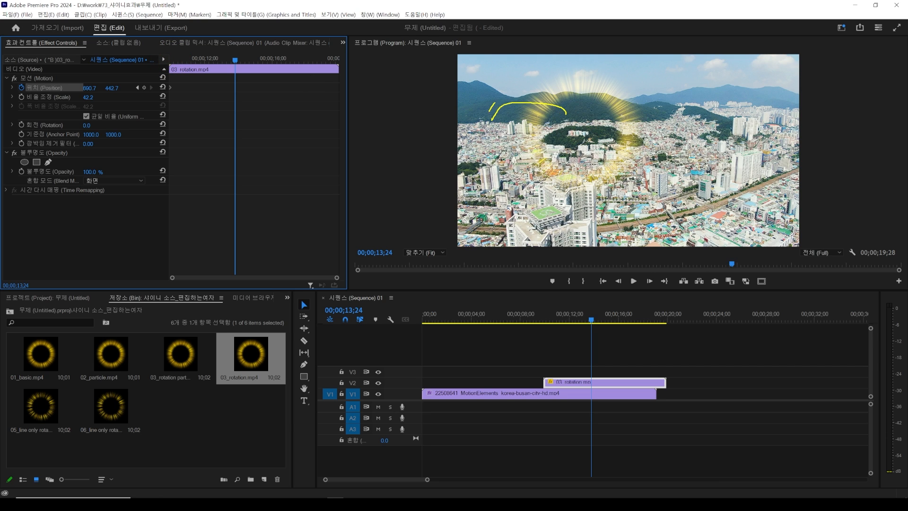
key(Escape)
click(540, 128)
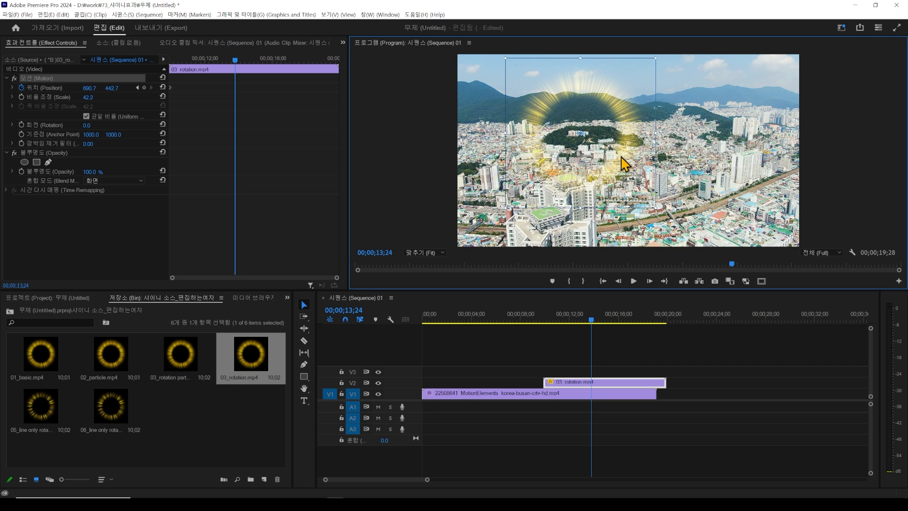
drag(620, 157, 614, 158)
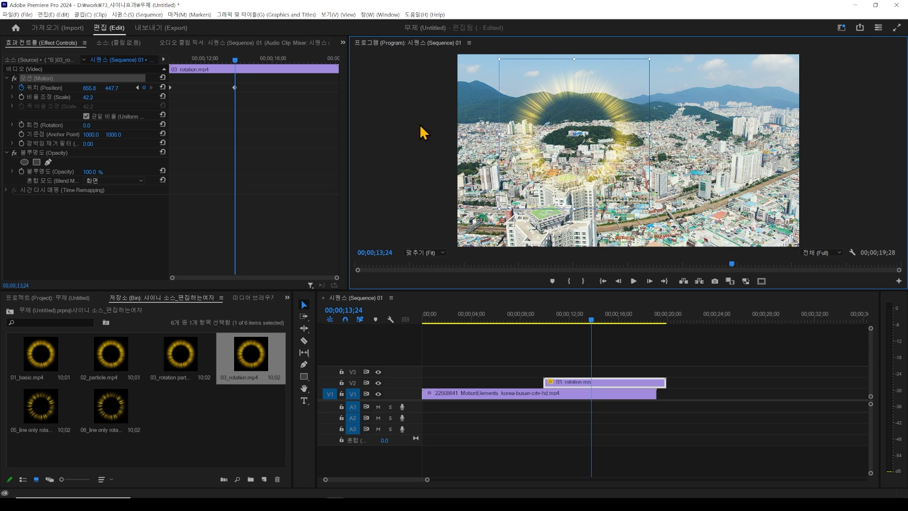
Step: Move the light ring onto the hill at 00;00;16;27 (about 623.4, 452.7) and at two points nearer the clip's end, adding Position keyframes
drag(231, 64, 287, 64)
click(599, 163)
drag(598, 162, 603, 166)
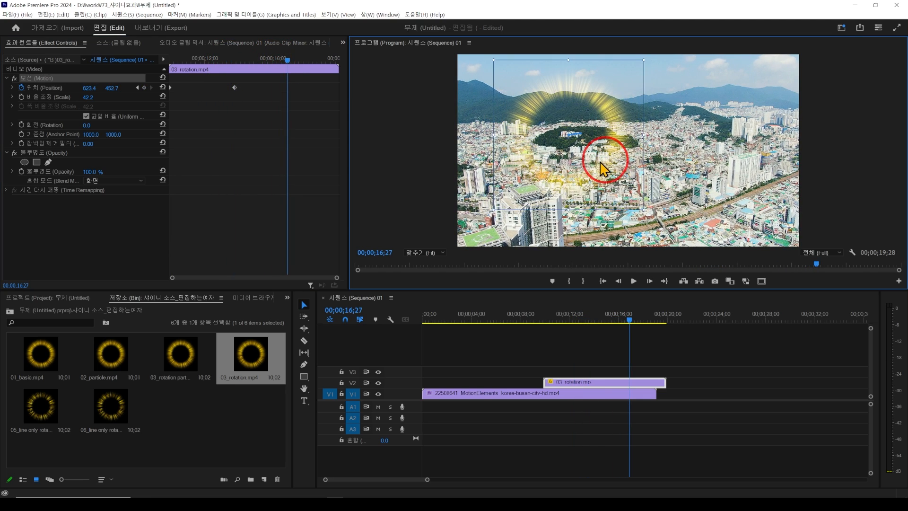
drag(308, 61, 302, 59)
drag(553, 144, 567, 145)
drag(311, 59, 324, 58)
drag(600, 143, 606, 147)
Step: Add Position keyframes near 00;00;15;22 and at 00;00;14;20, moving the ring to about 658.7, 436.1 at the latter
drag(324, 61, 268, 66)
drag(599, 161, 595, 160)
drag(267, 59, 251, 58)
drag(560, 148, 568, 145)
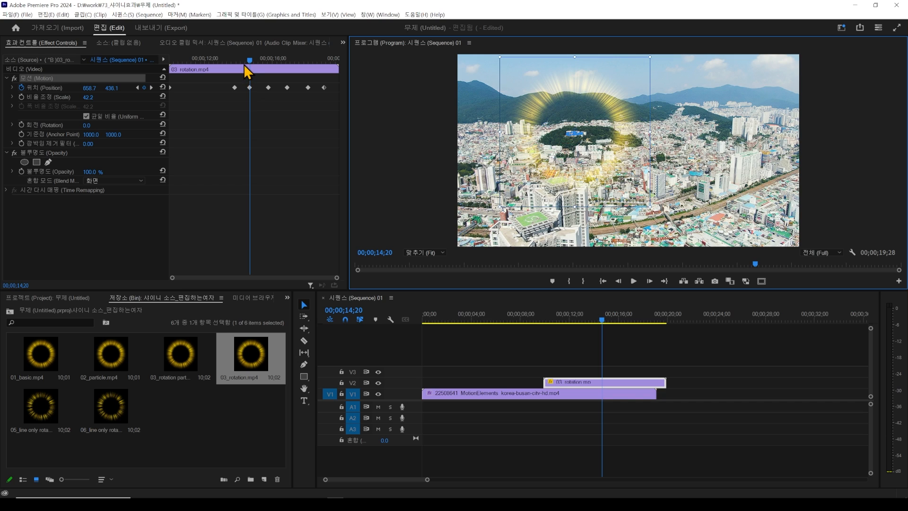
Step: Add two Position keyframes before 00;00;13;24, including one at 00;00;11;02, to keep the ring on the hill, and preview the motion
drag(244, 64, 207, 67)
drag(567, 152, 571, 151)
drag(202, 58, 188, 59)
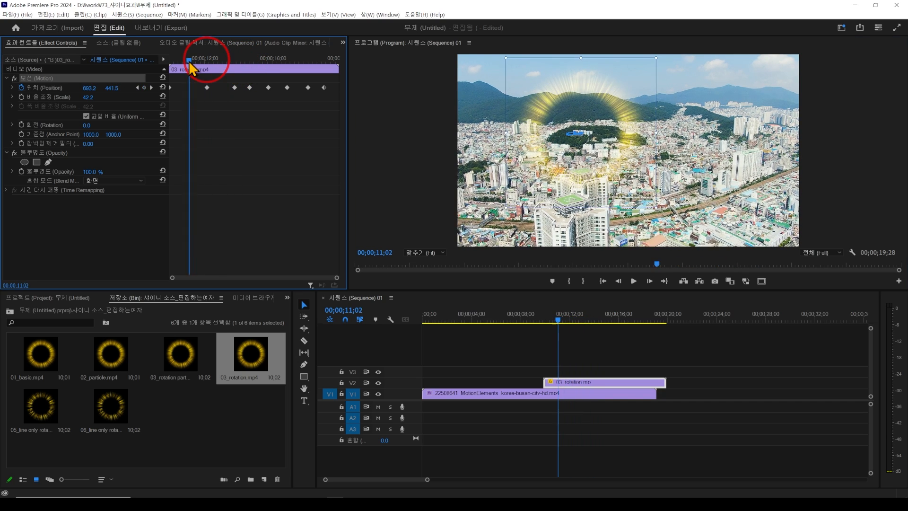
drag(581, 158, 584, 160)
click(186, 60)
key(space)
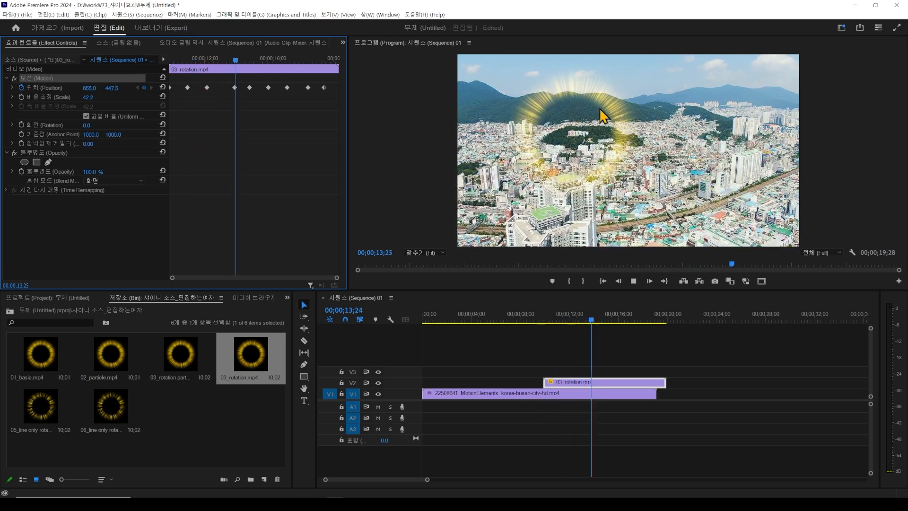
key(space)
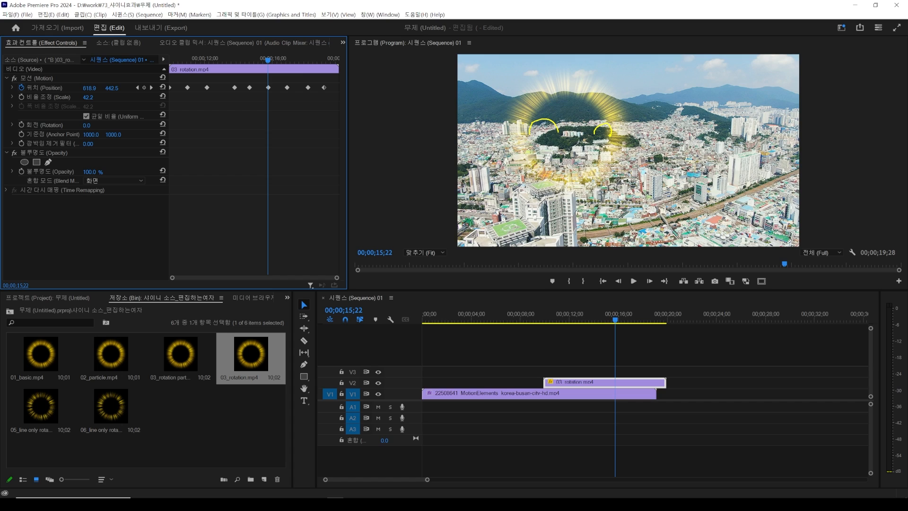
Step: At 00;00;15;24, shift the light ring to about 651.6, 443.3 and play back the corrected motion
mouse_move(264, 64)
mouse_down()
mouse_move(256, 64)
mouse_move(270, 62)
mouse_up()
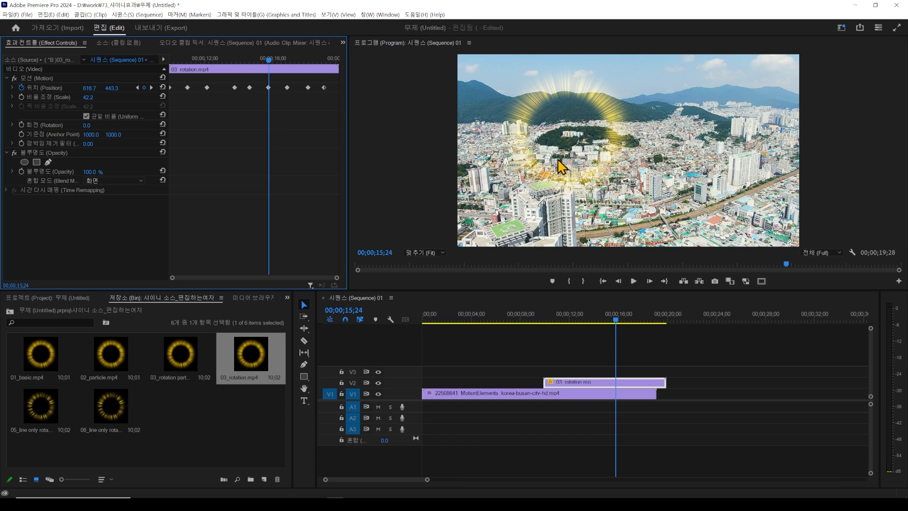
click(557, 162)
drag(556, 176, 563, 176)
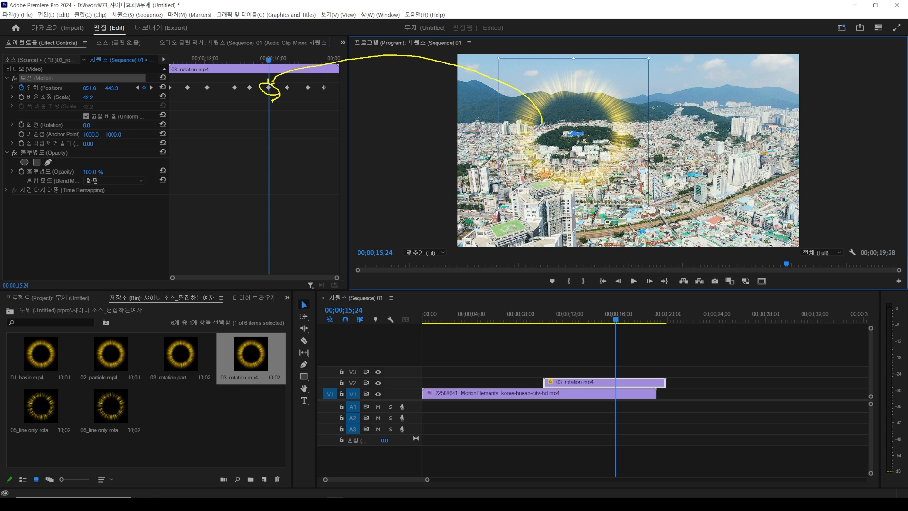
click(252, 57)
key(space)
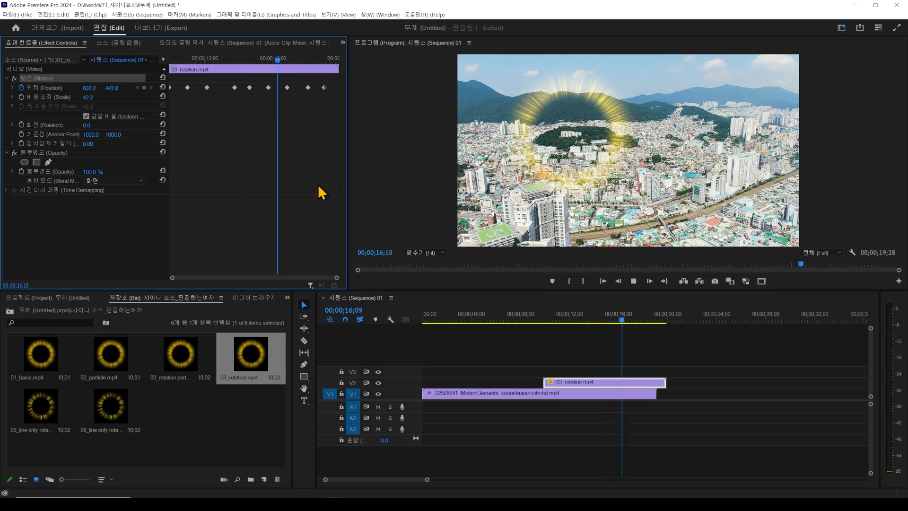
key(space)
drag(308, 57, 124, 62)
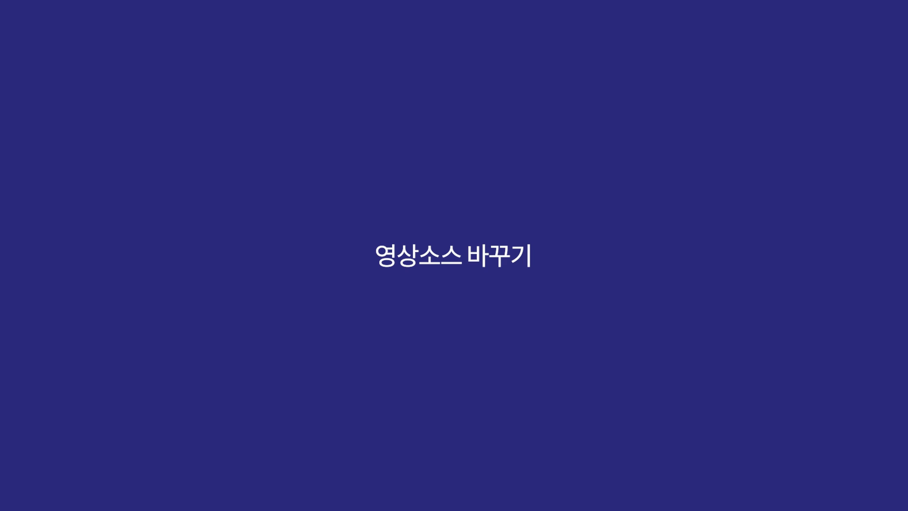
Step: Replace the 03_rotation.mp4 overlay with 06_line only rotation.mp4, keeping its keyframes and effects, and preview it
click(578, 360)
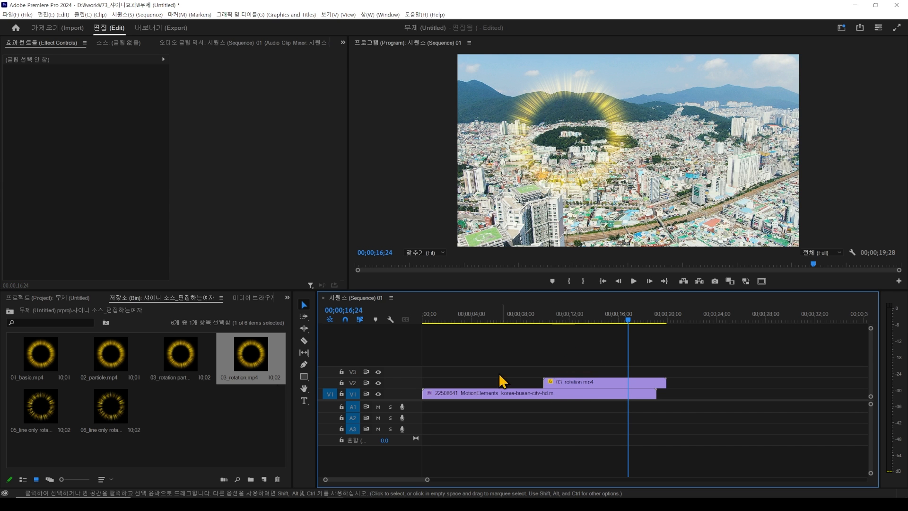
click(111, 411)
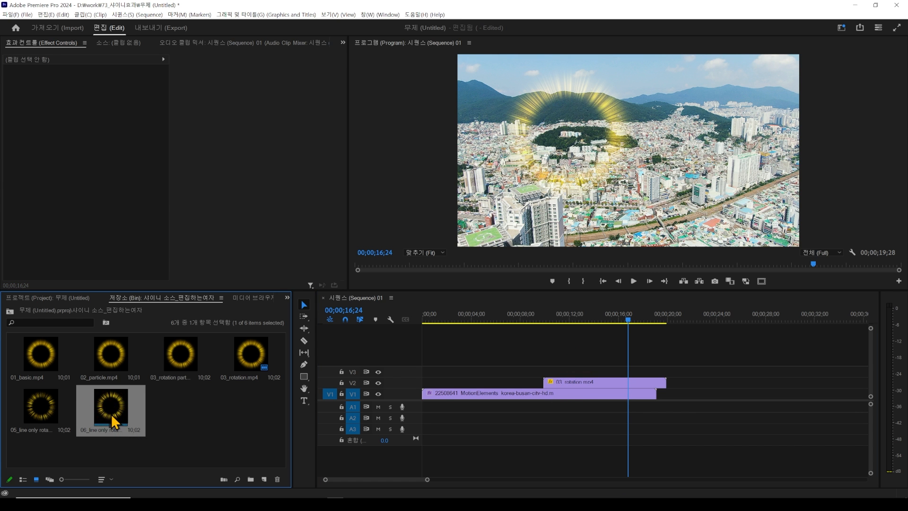
click(572, 346)
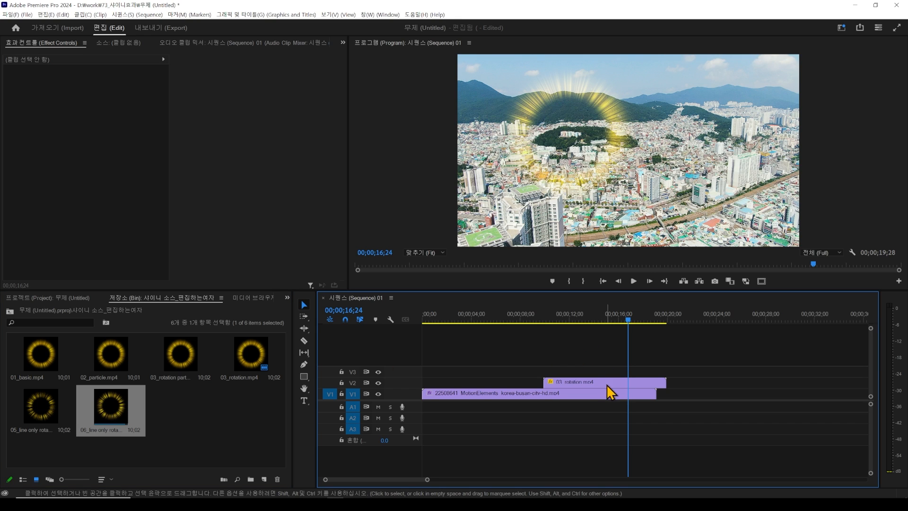
click(600, 383)
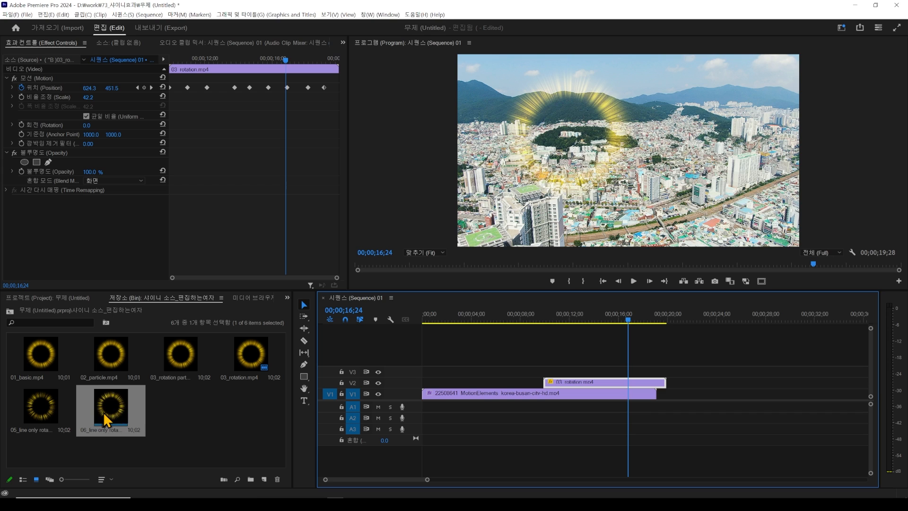
click(115, 401)
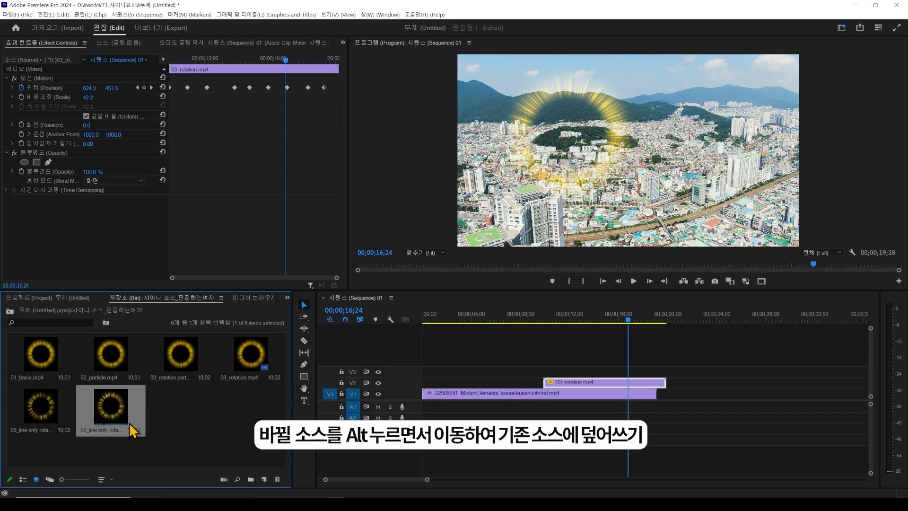
drag(112, 402, 589, 385)
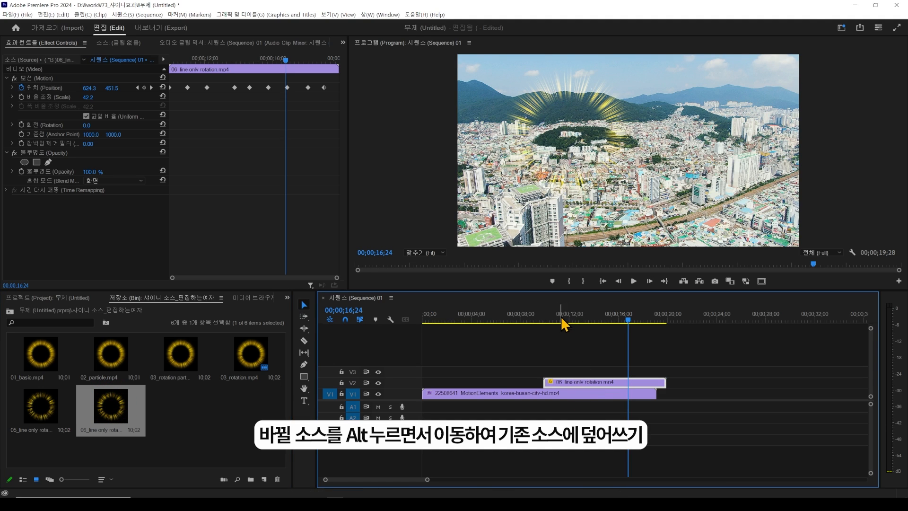
mouse_move(559, 316)
mouse_down()
mouse_move(539, 317)
mouse_move(547, 317)
mouse_up()
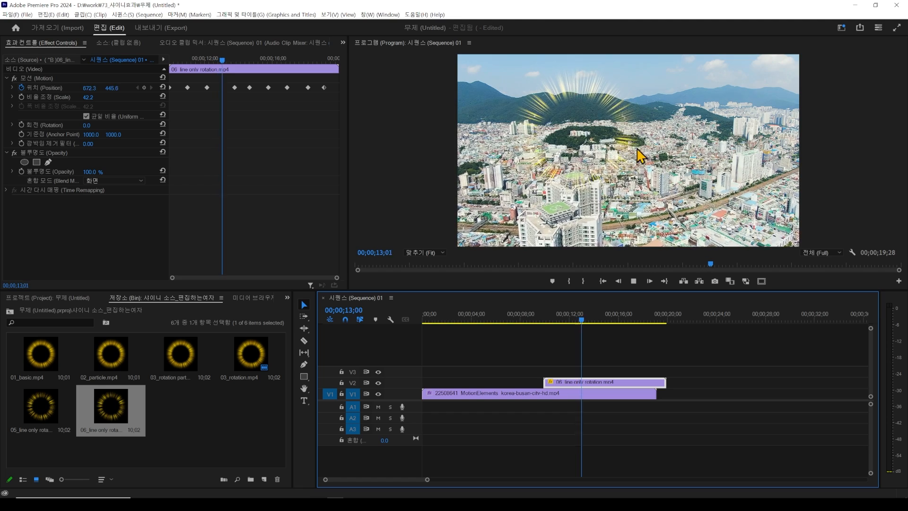
key(space)
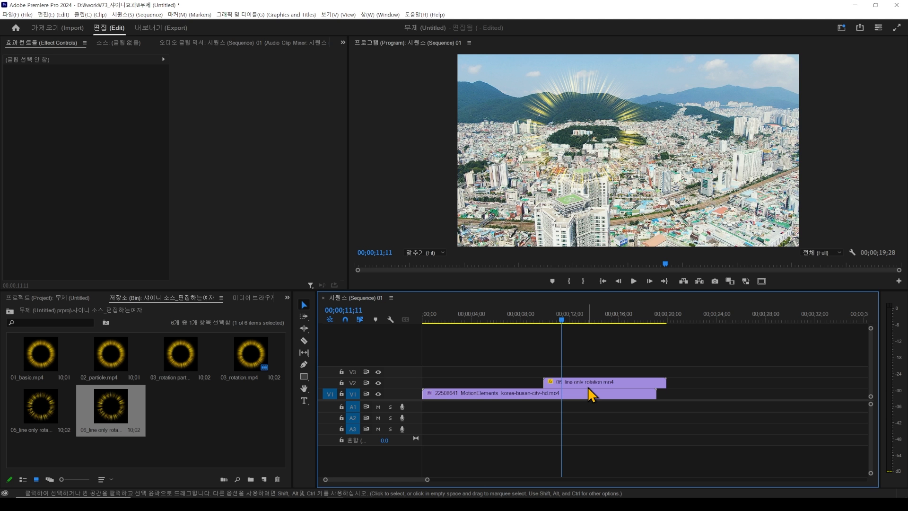
Step: Set the speed of the 06_line only rotation.mp4 clip to 200% and play back the faster overlay
click(586, 384)
right_click(587, 383)
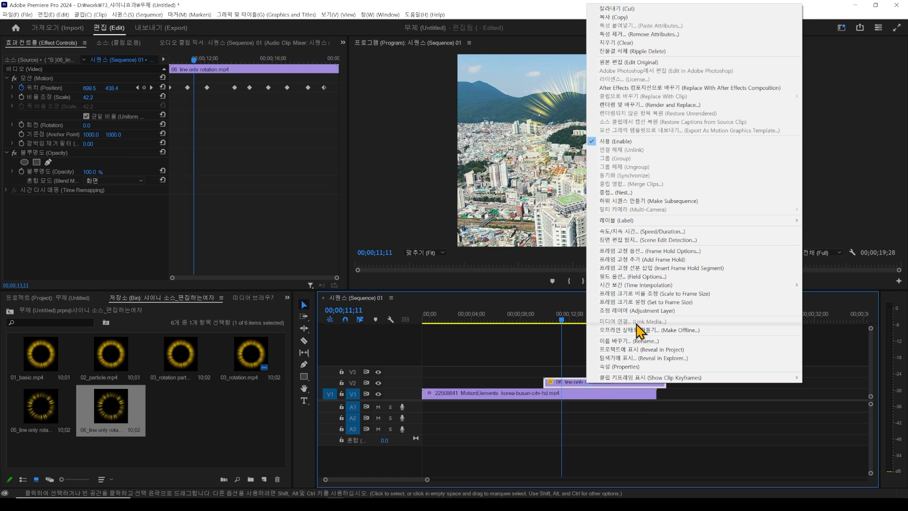
click(654, 236)
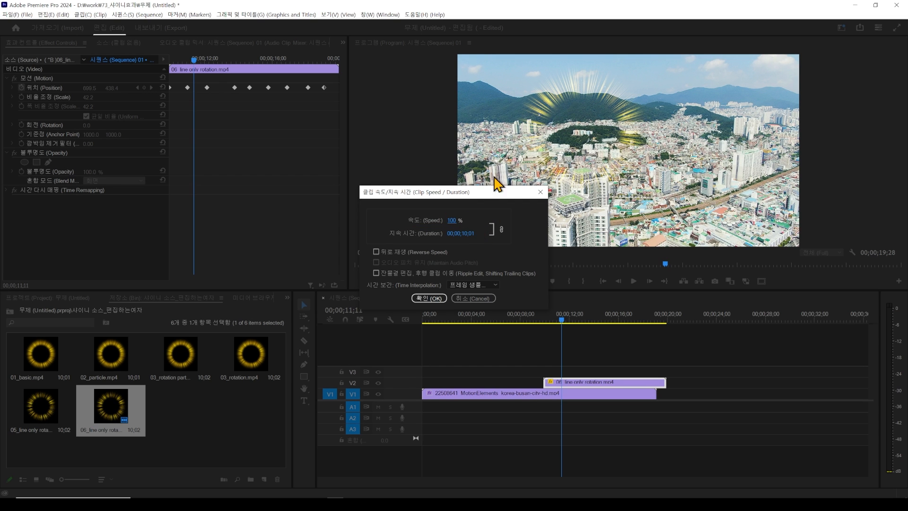
click(452, 220)
text(20)
key(Return)
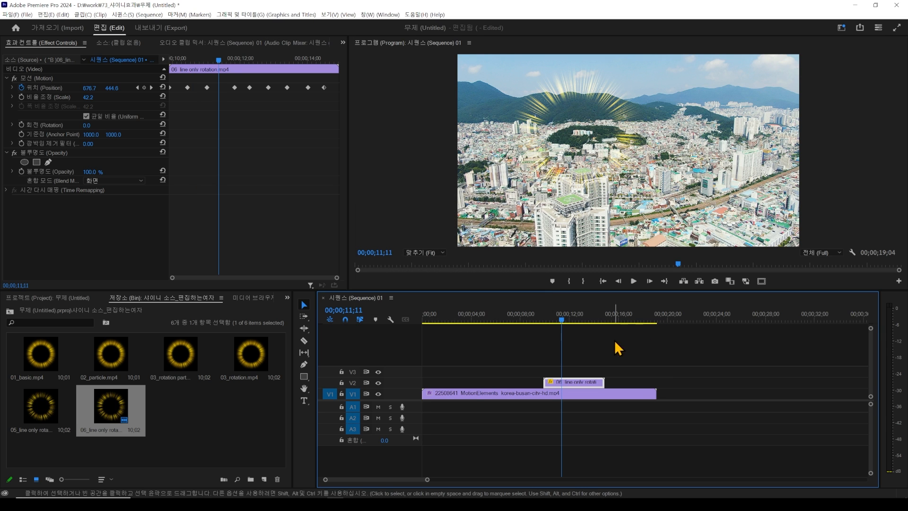
click(541, 313)
key(space)
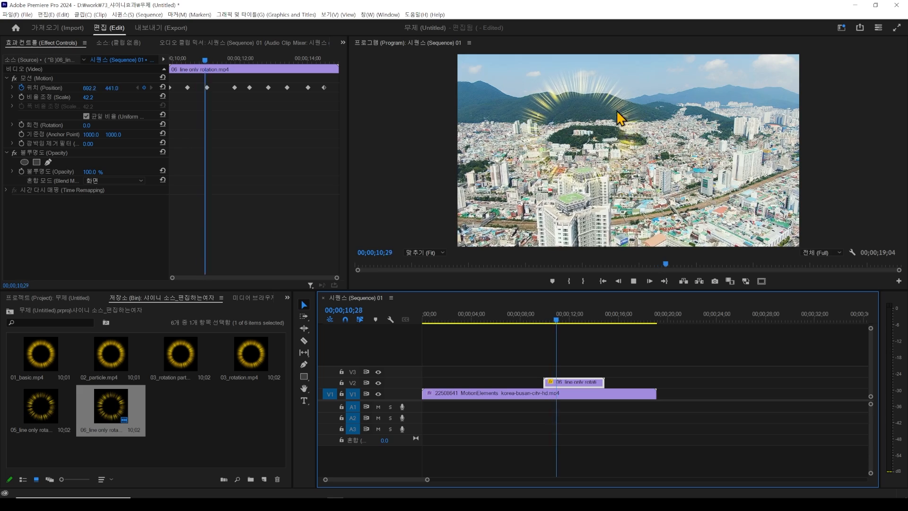
key(space)
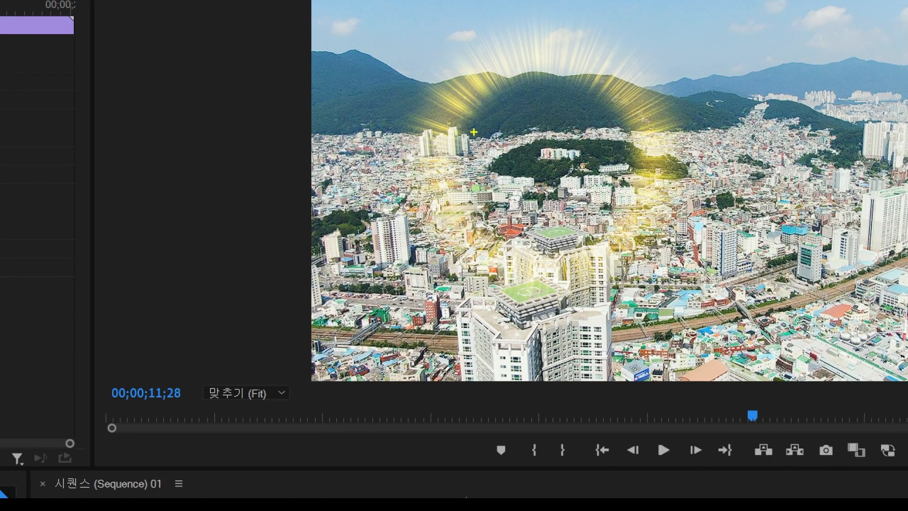
Step: Turn off Uniform Scale for the 03_rotation particle.mp4 overlay and set its Scale Height to 47 and Scale Width to 36
mouse_move(527, 74)
mouse_down()
mouse_move(536, 255)
mouse_move(547, 55)
mouse_up()
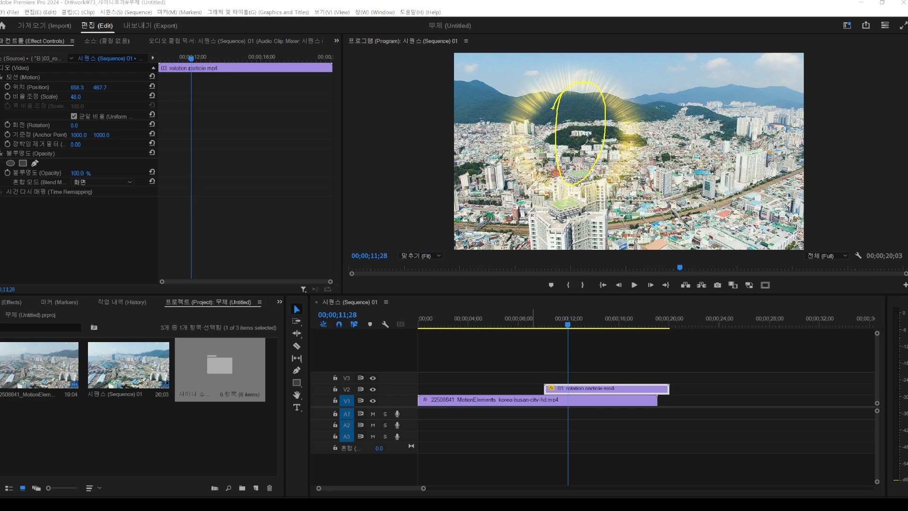
click(580, 384)
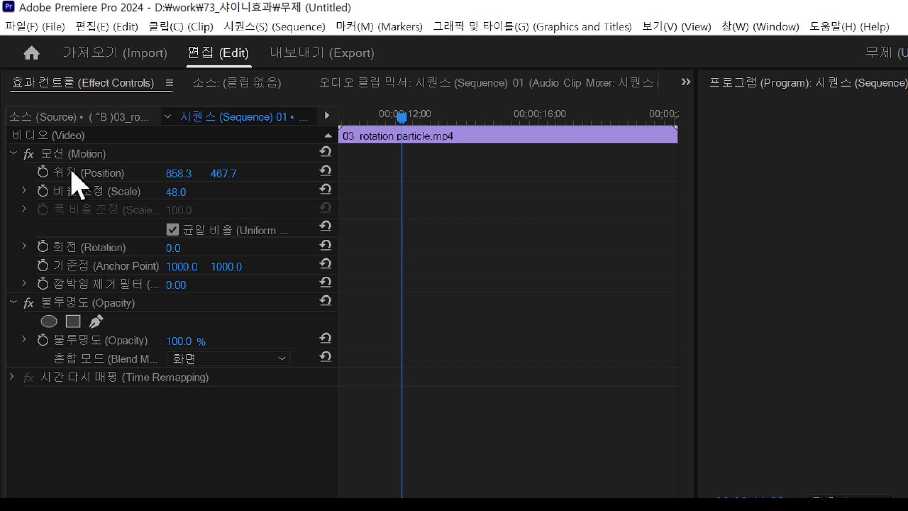
click(19, 155)
click(17, 155)
click(18, 156)
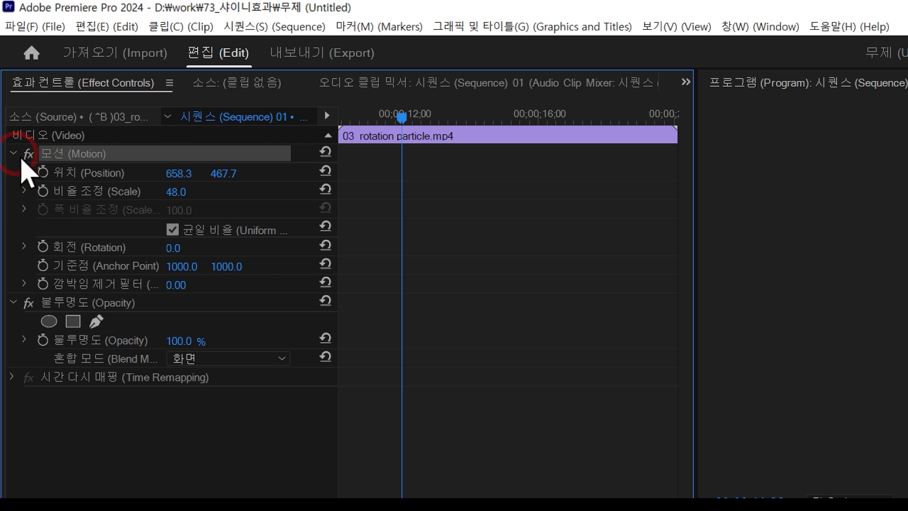
click(89, 195)
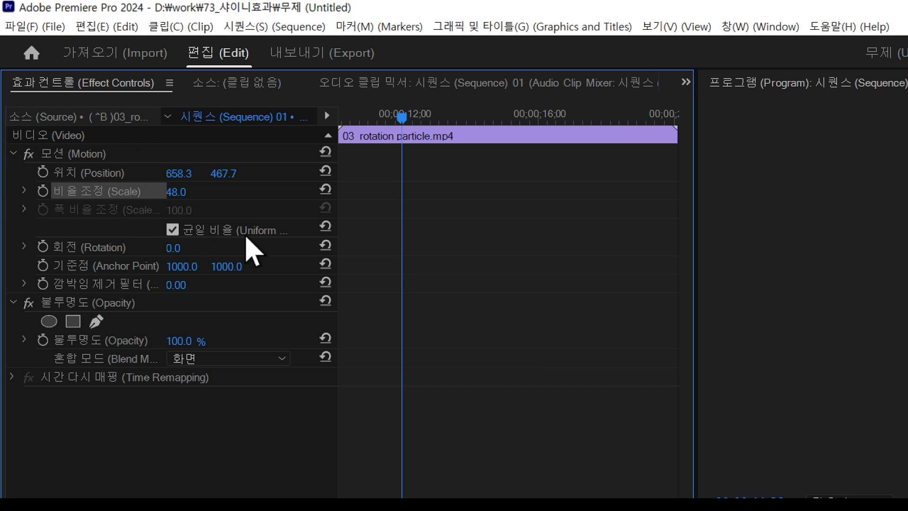
click(173, 231)
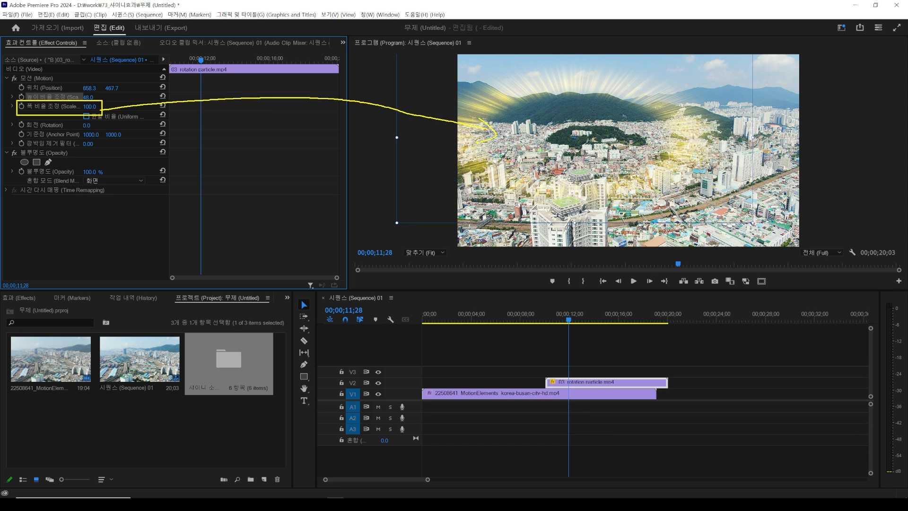
mouse_move(92, 98)
mouse_down()
mouse_move(123, 98)
mouse_move(78, 107)
mouse_move(90, 97)
mouse_move(60, 97)
mouse_move(78, 106)
mouse_up()
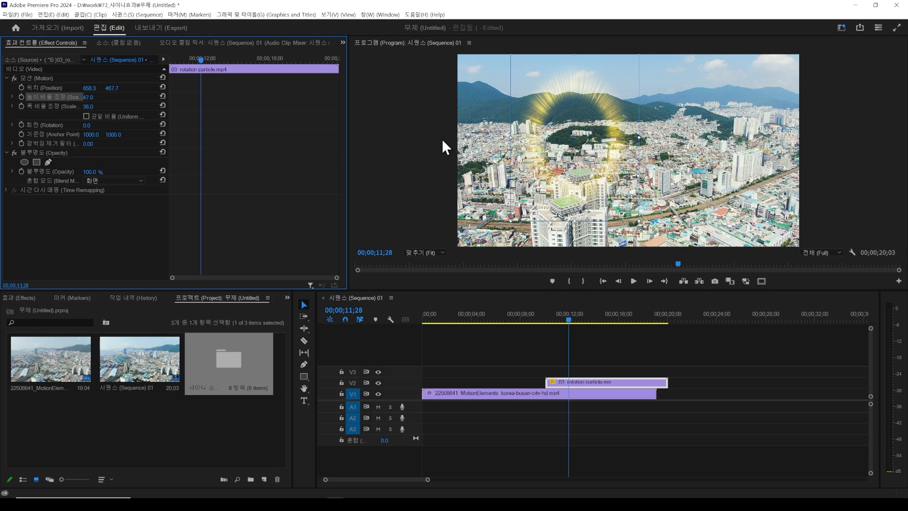